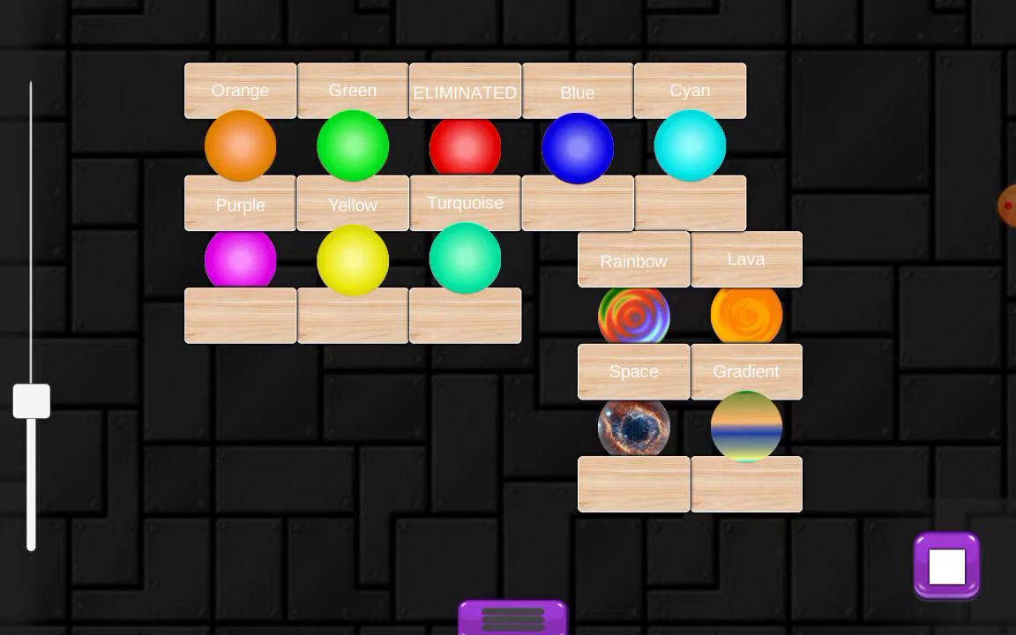
# Pan the editor view down past the wheel to the yellow chute and wooden walls.
pyautogui.click(1005, 205)
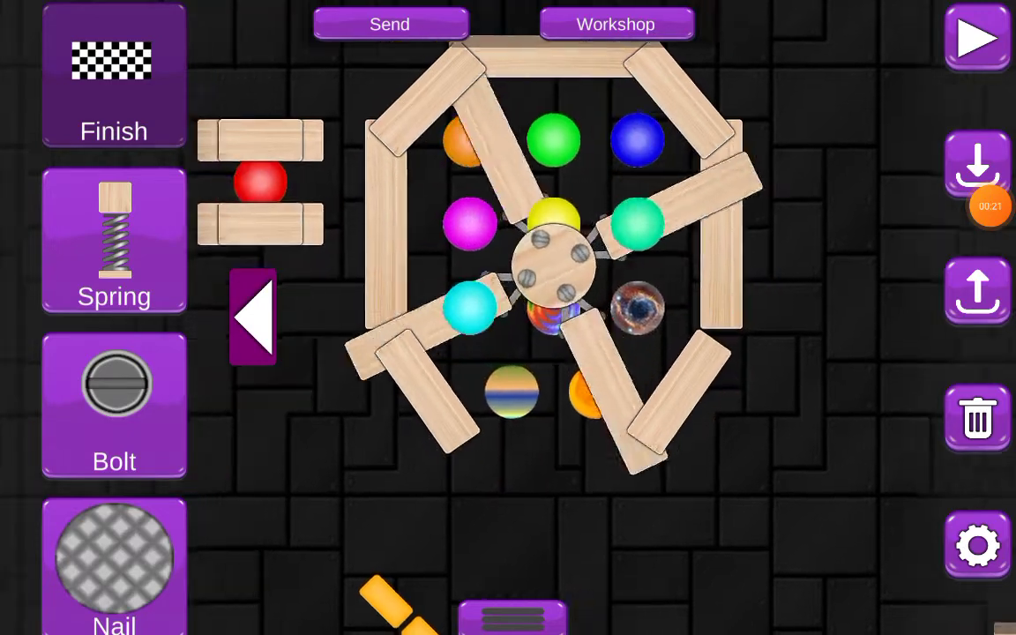
pyautogui.moveTo(750, 485); pyautogui.dragTo(917, 503)
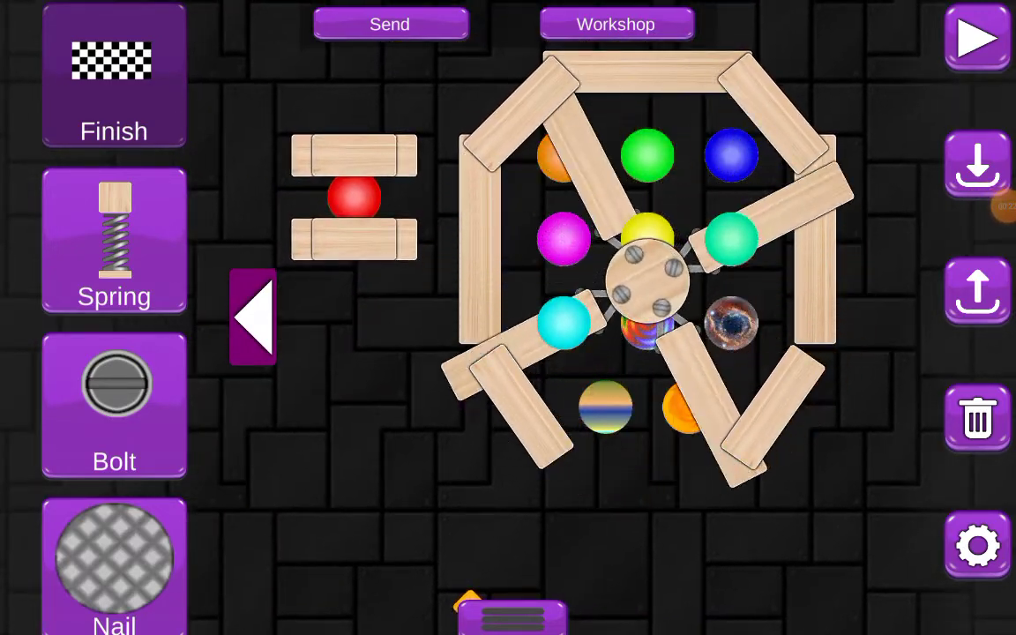
pyautogui.moveTo(794, 485); pyautogui.dragTo(609, 423)
pyautogui.scroll(-2, 508, 318)
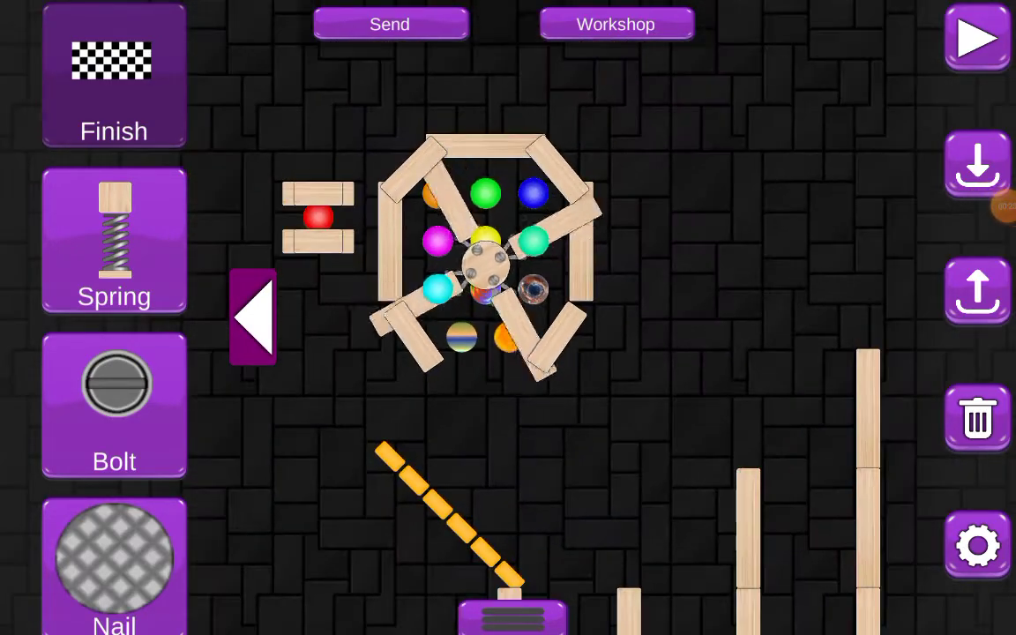
pyautogui.scroll(-2, 508, 318)
pyautogui.scroll(-2, 508, 317)
pyautogui.scroll(-1, 508, 318)
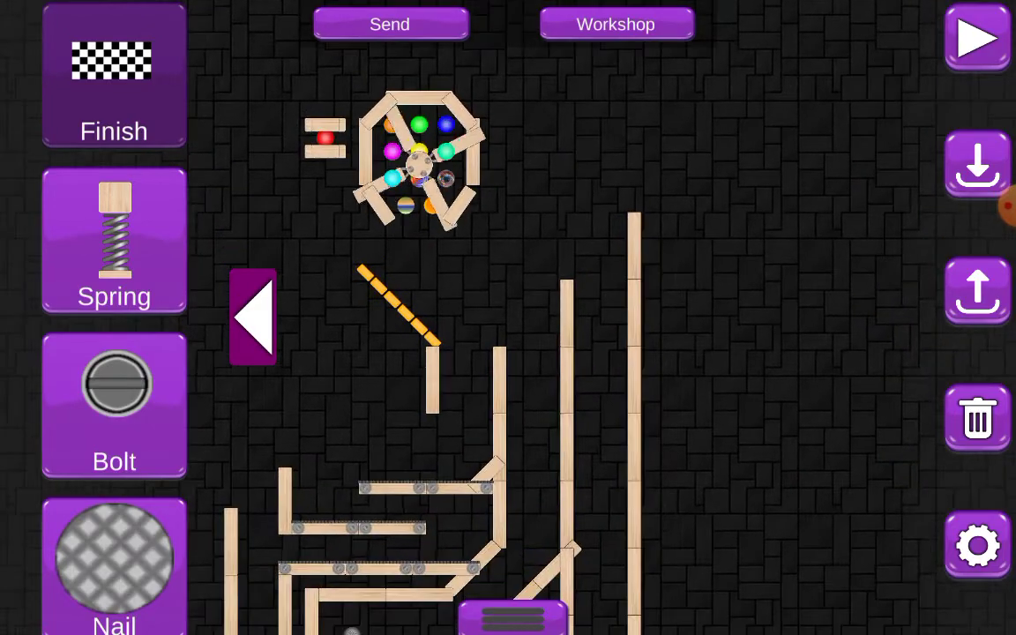
# Start the race and let all marbles reach the checkered finish box.
pyautogui.click(977, 40)
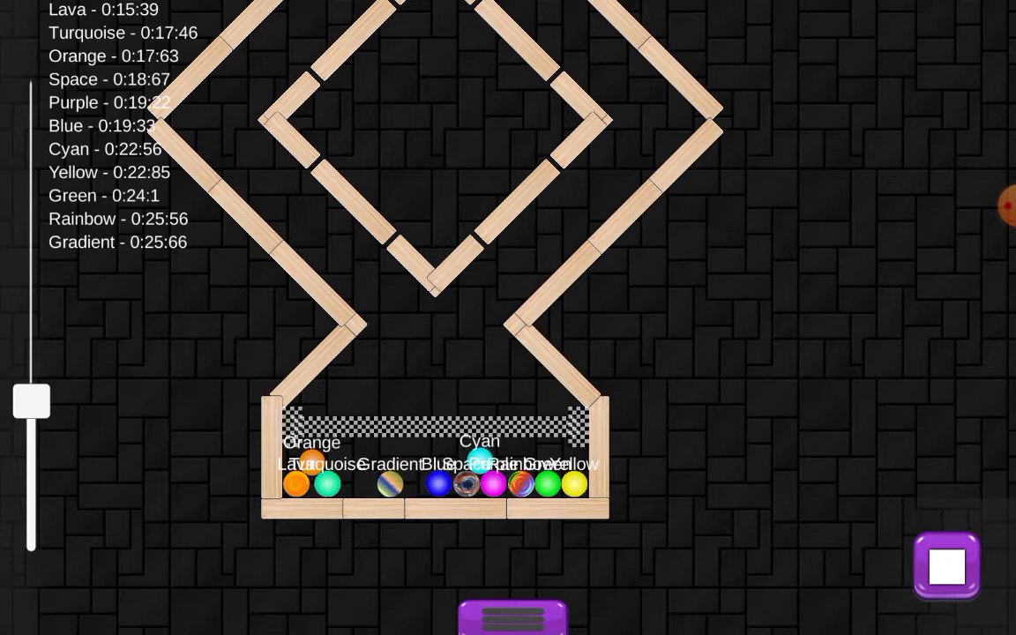
# Stop the race and return to the roster showing Gradient and Red ELIMINATED.
pyautogui.click(1005, 205)
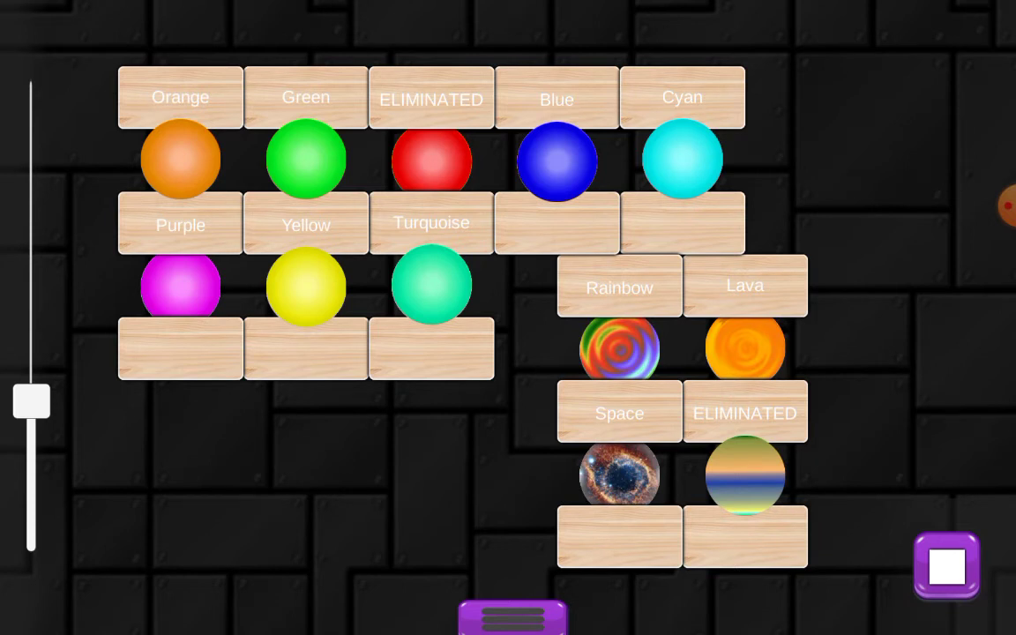
pyautogui.click(1007, 206)
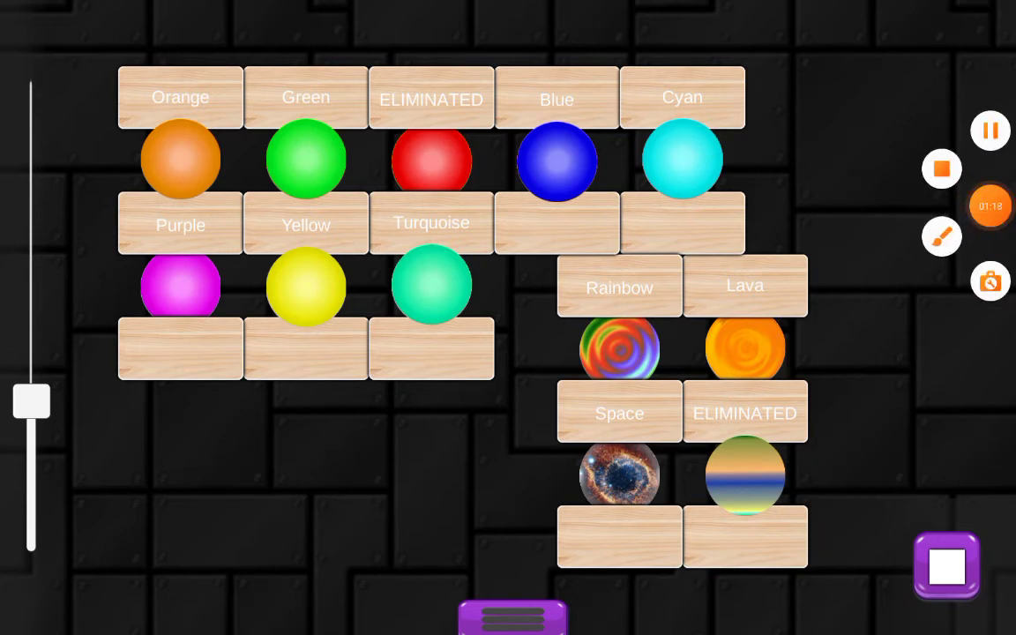